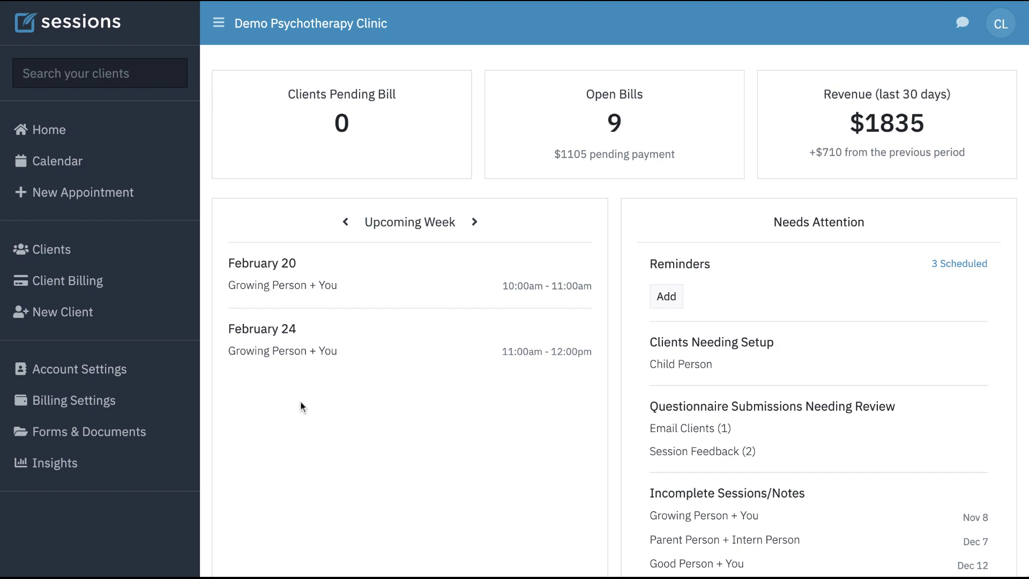
Open the account's portal settings and check that the portal and its Secure Messaging feature are enabled.
{"action": "left_click", "coordinate": [99, 374]}
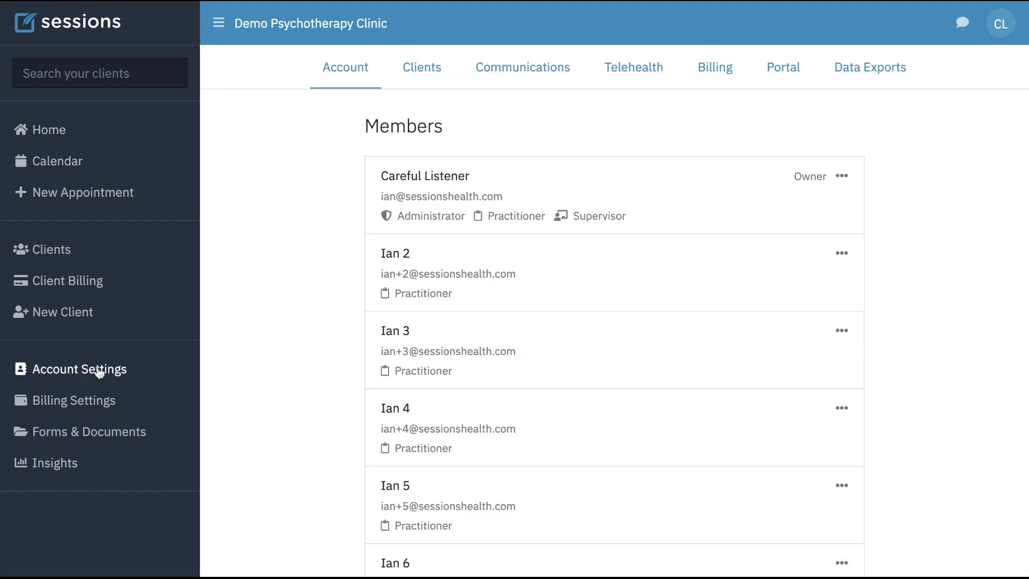
{"action": "left_click", "coordinate": [790, 71]}
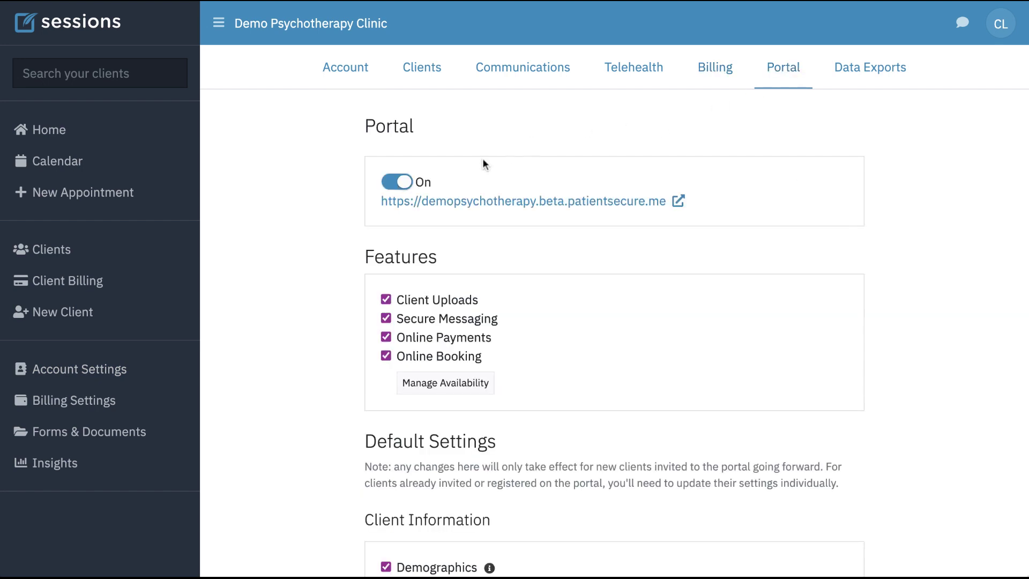
{"action": "left_click", "coordinate": [399, 183]}
{"action": "left_click", "coordinate": [399, 183]}
{"action": "scroll", "coordinate": [487, 183], "scroll_direction": "down", "scroll_amount": 3}
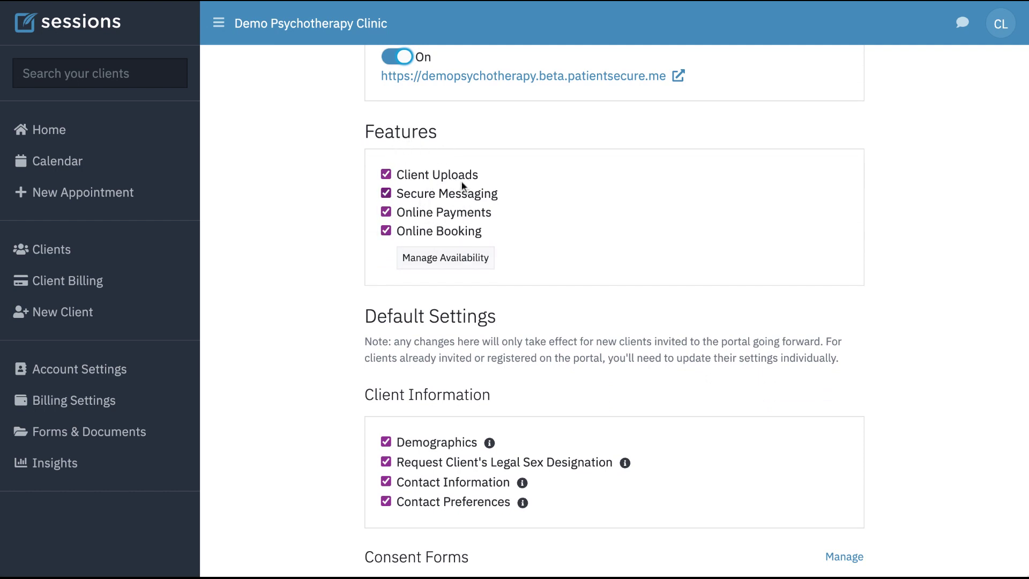
{"action": "left_click", "coordinate": [385, 194]}
{"action": "left_click", "coordinate": [386, 194]}
Open the third listed client's portal settings and check whether Secure Messaging is enabled for that client.
{"action": "left_click", "coordinate": [51, 258]}
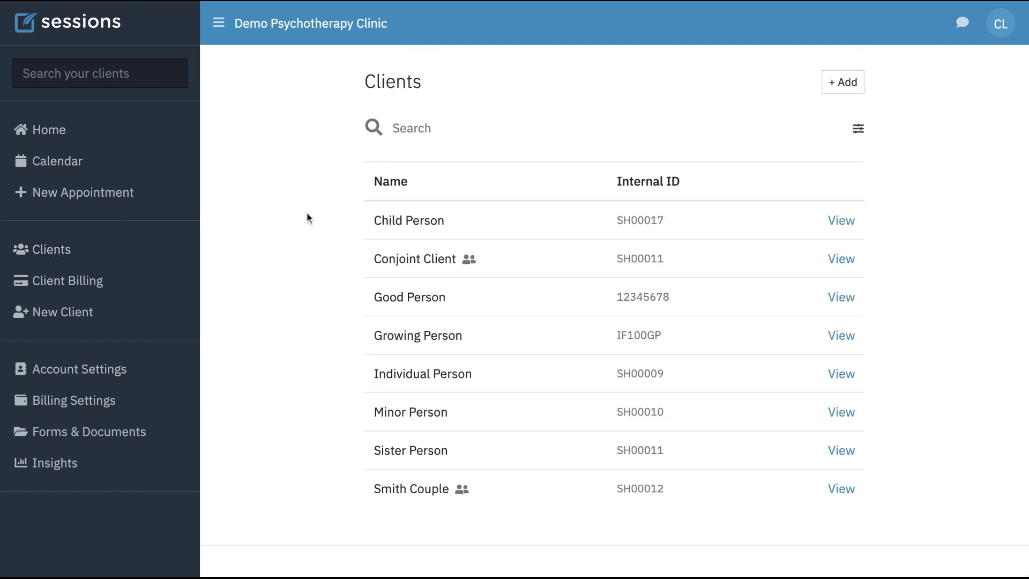
{"action": "left_click", "coordinate": [840, 297]}
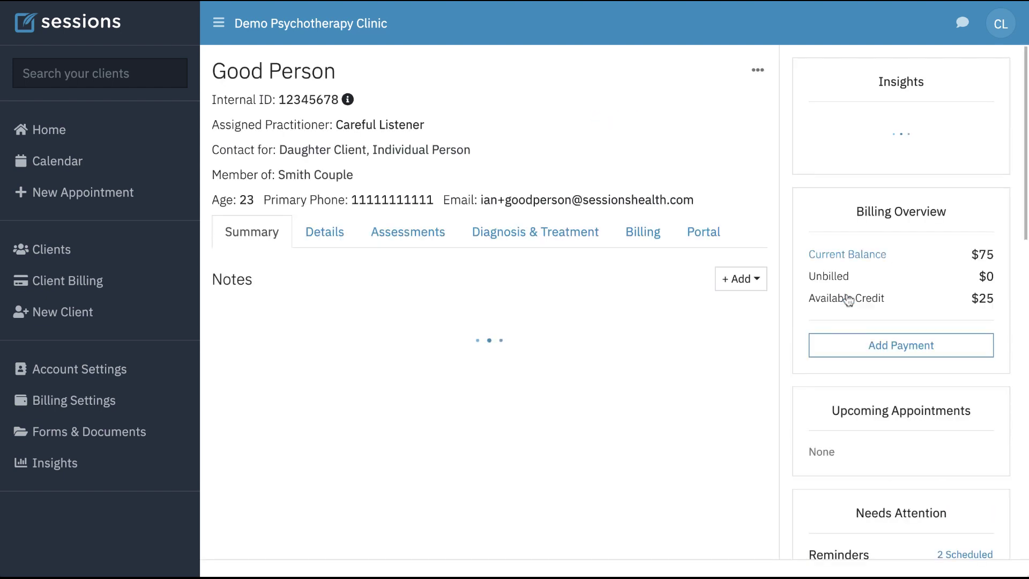
{"action": "left_click", "coordinate": [705, 236]}
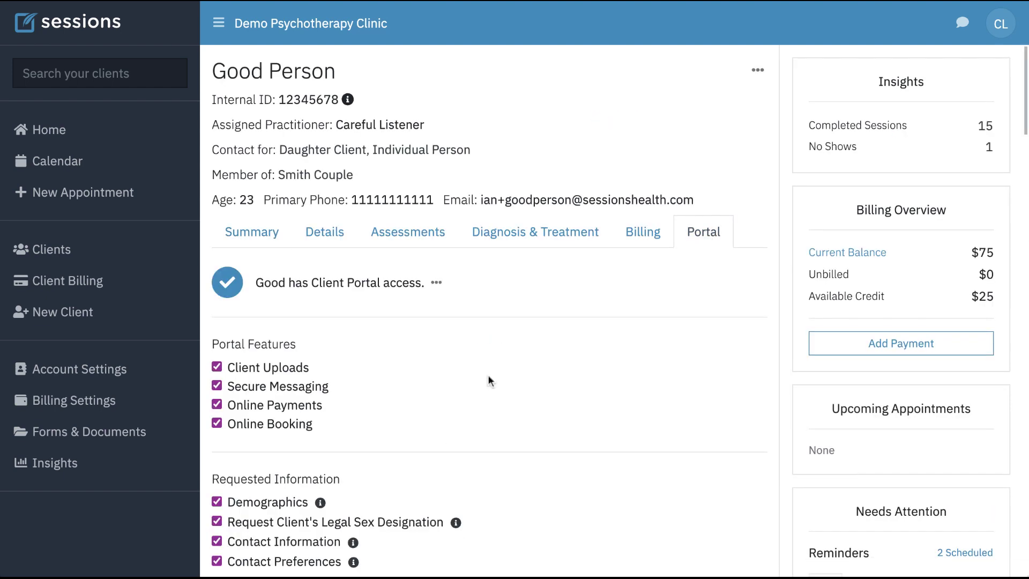
{"action": "scroll", "coordinate": [488, 378], "scroll_direction": "down", "scroll_amount": 1}
{"action": "scroll", "coordinate": [487, 378], "scroll_direction": "down", "scroll_amount": 2}
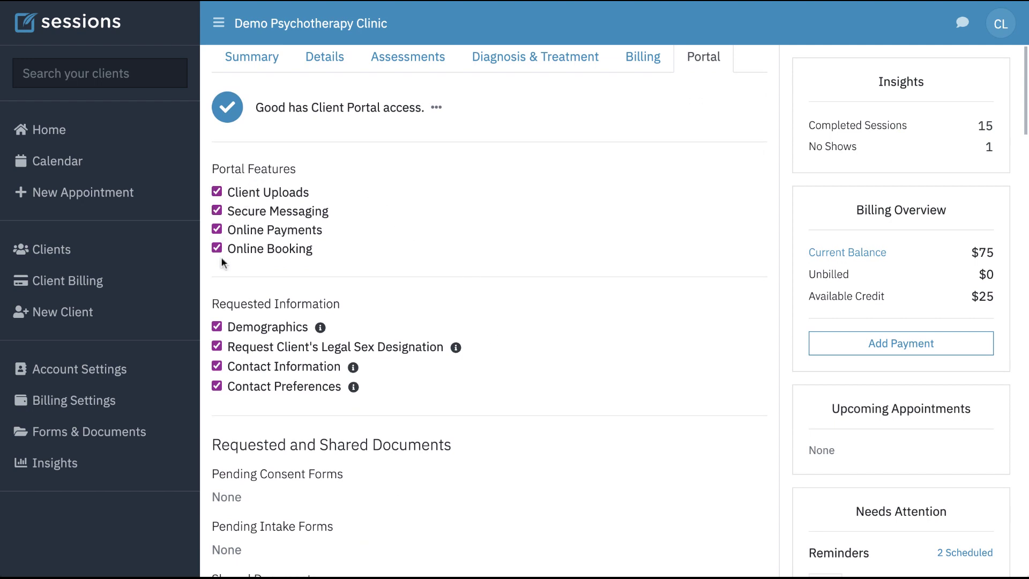
{"action": "left_click", "coordinate": [217, 211]}
{"action": "left_click", "coordinate": [217, 211]}
{"action": "left_click", "coordinate": [217, 210]}
Open the second-to-last conversation in the message list and send "Hello." followed by a rolling-on-the-floor laughing emoji.
{"action": "left_click", "coordinate": [962, 27]}
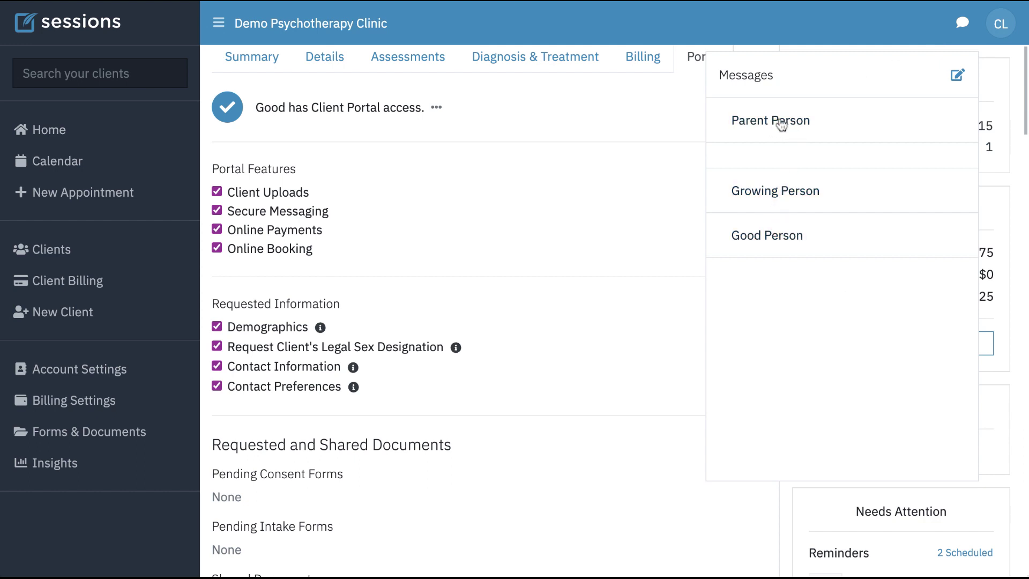
{"action": "left_click", "coordinate": [772, 197]}
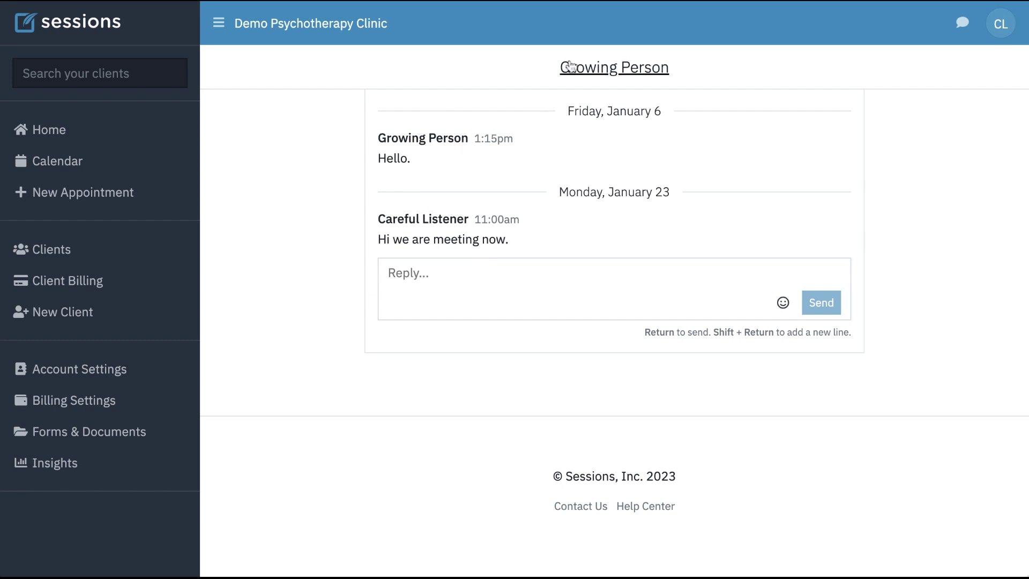
{"action": "left_click", "coordinate": [497, 278]}
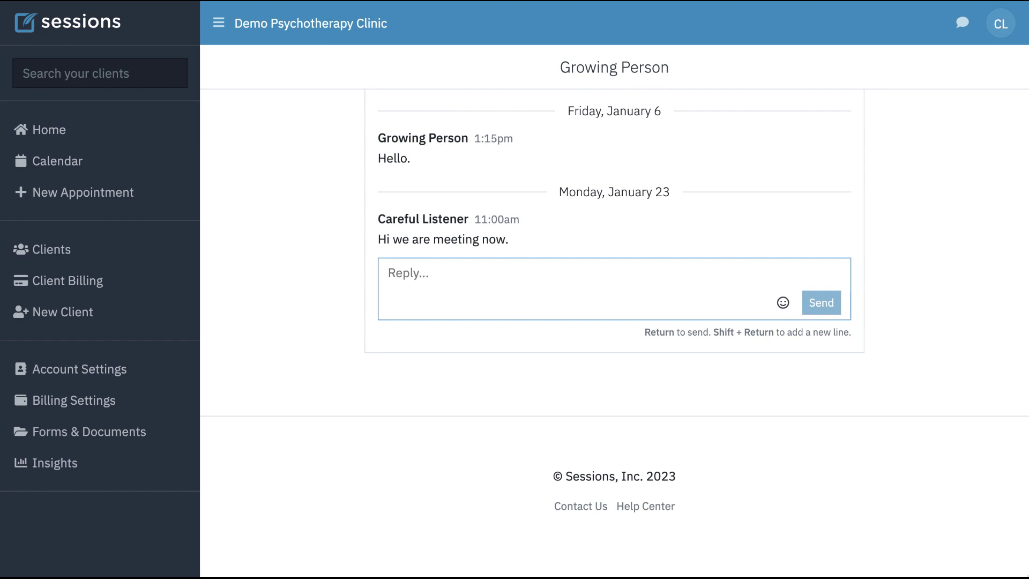
{"action": "type", "text": "Hello."}
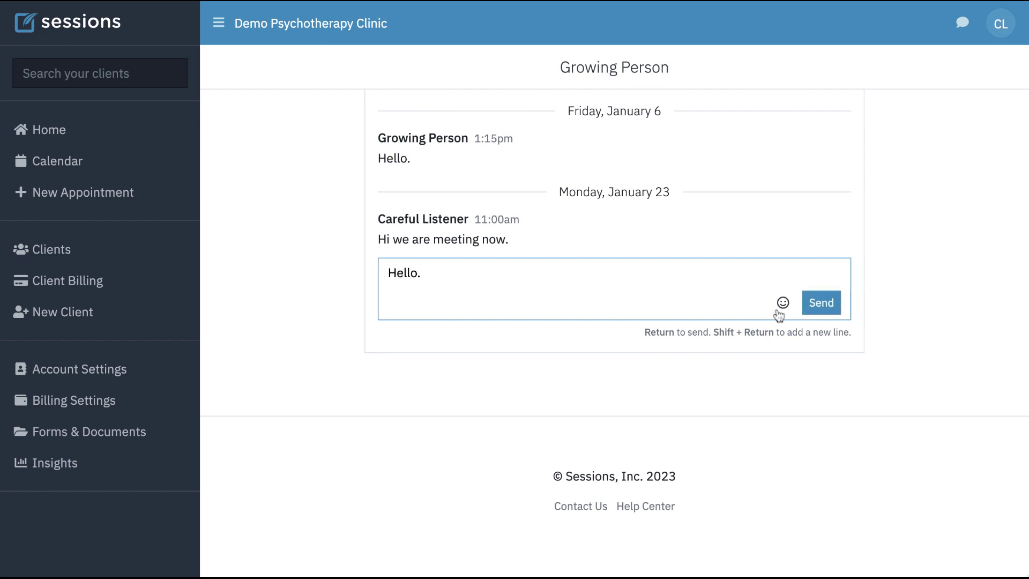
{"action": "left_click", "coordinate": [782, 304]}
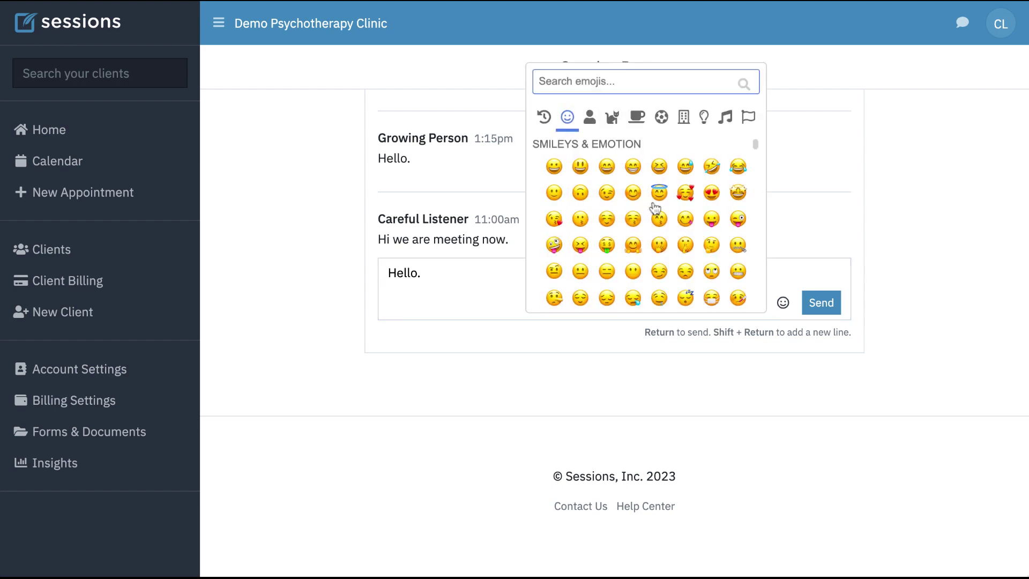
{"action": "left_click", "coordinate": [714, 171]}
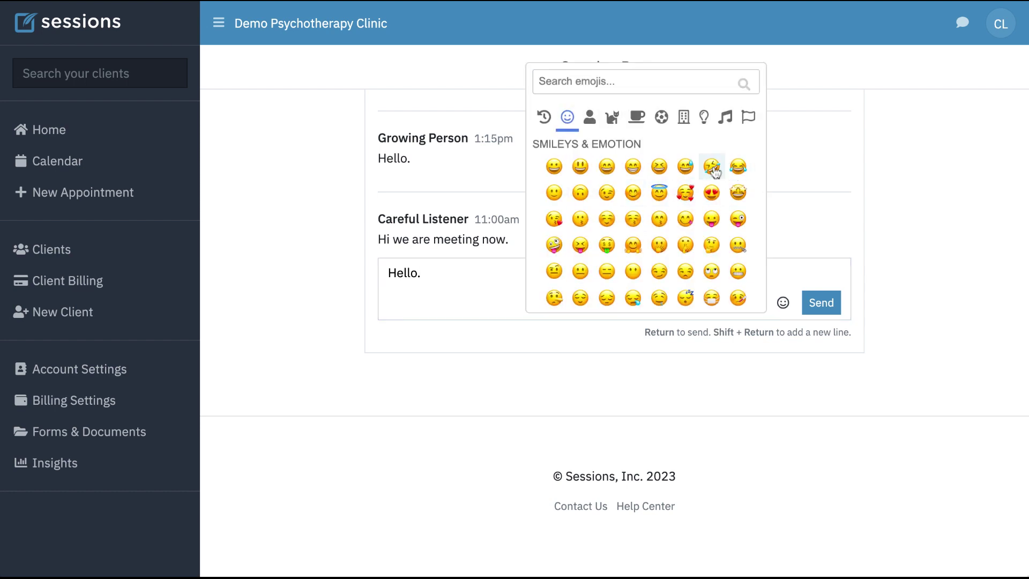
{"action": "left_click", "coordinate": [828, 304]}
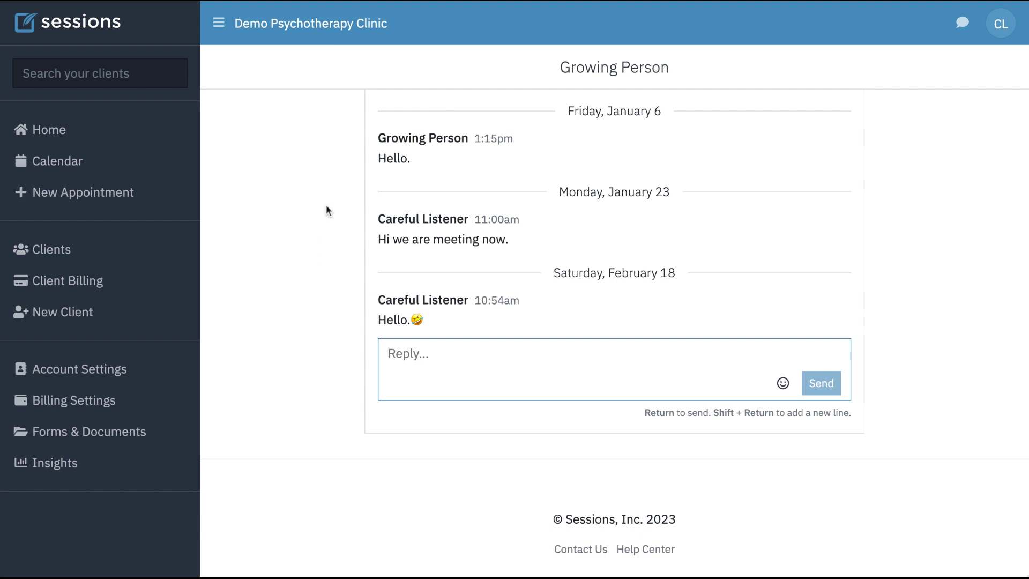
Start a new message from the message list.
{"action": "left_click", "coordinate": [963, 26]}
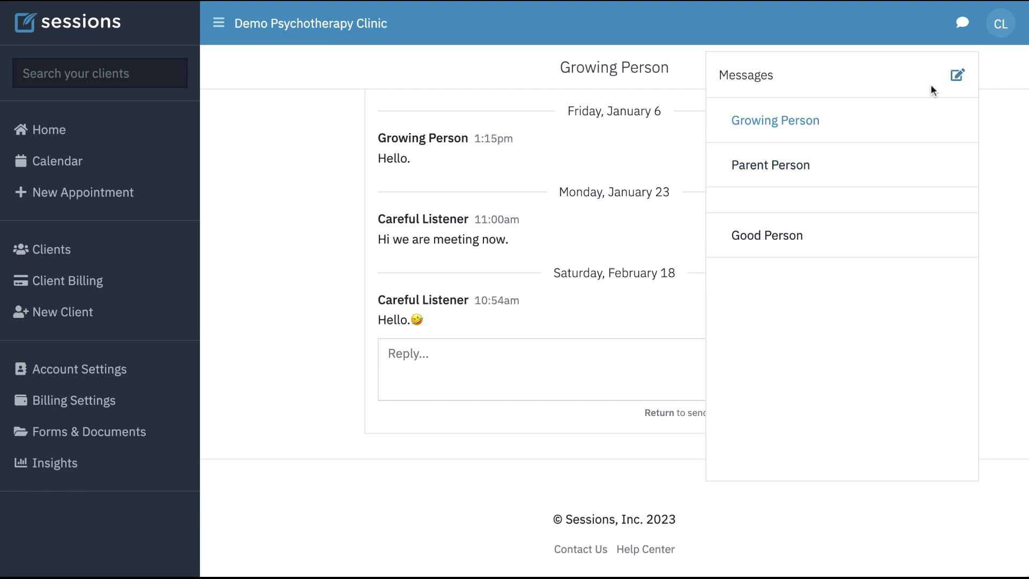
{"action": "left_click", "coordinate": [956, 76]}
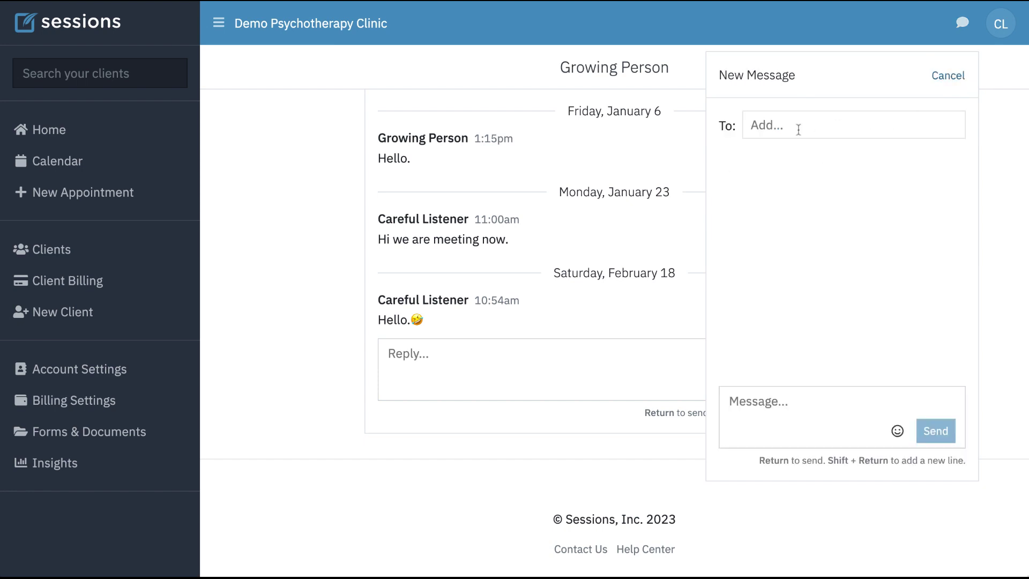
{"action": "left_click", "coordinate": [770, 126]}
{"action": "type", "text": "in"}
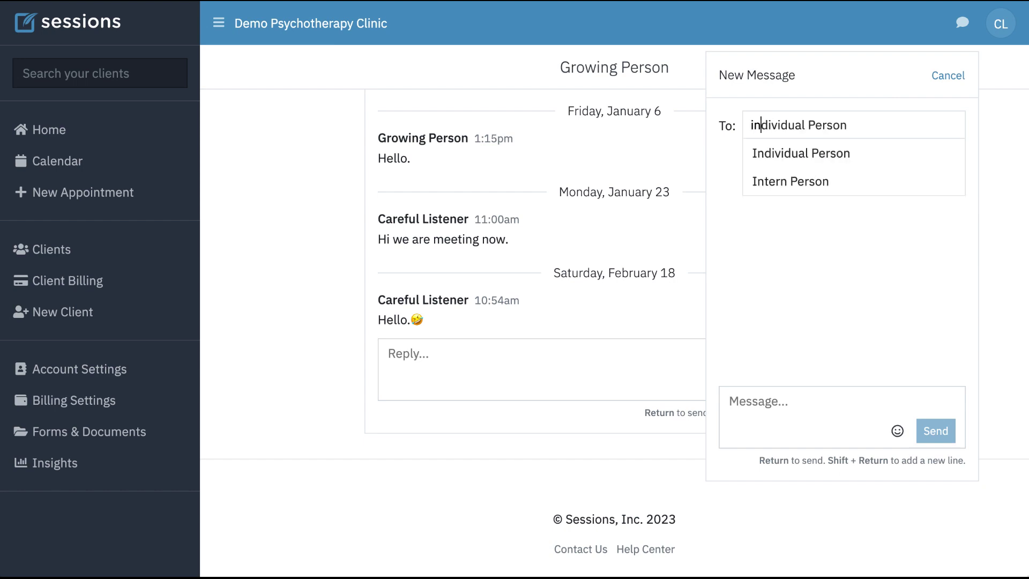
{"action": "left_click", "coordinate": [806, 161]}
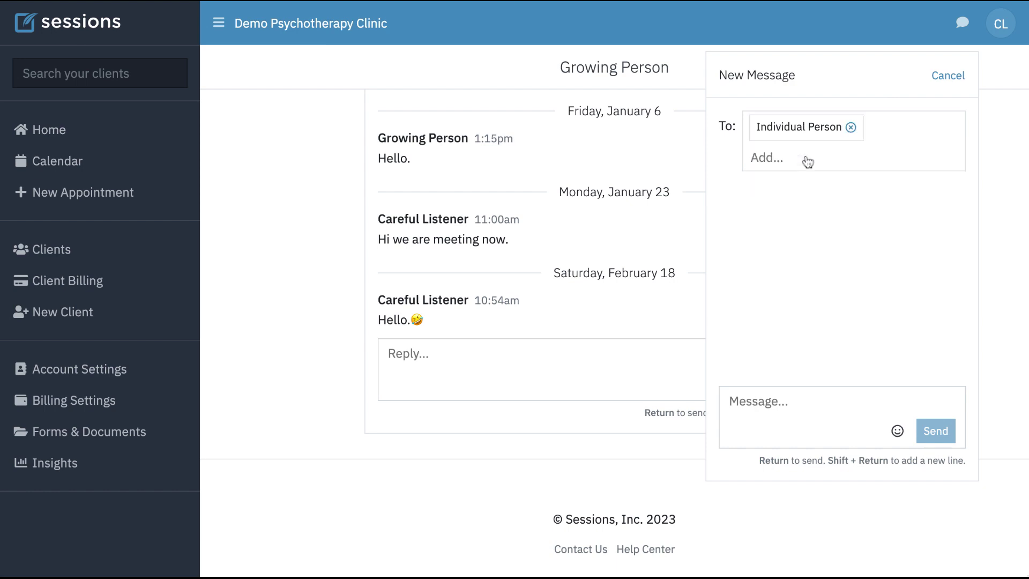
{"action": "left_click", "coordinate": [770, 405]}
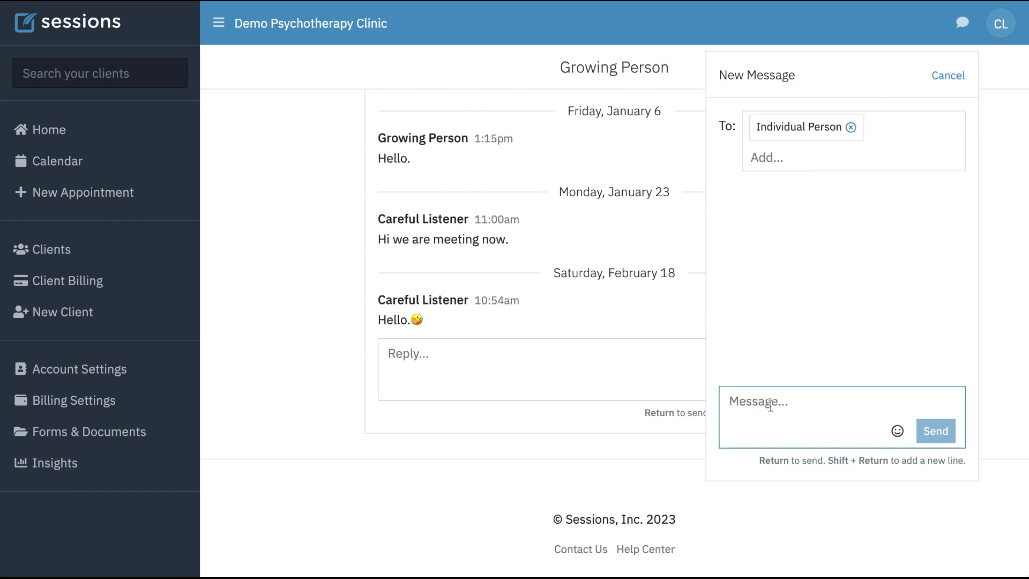
{"action": "left_click", "coordinate": [851, 127]}
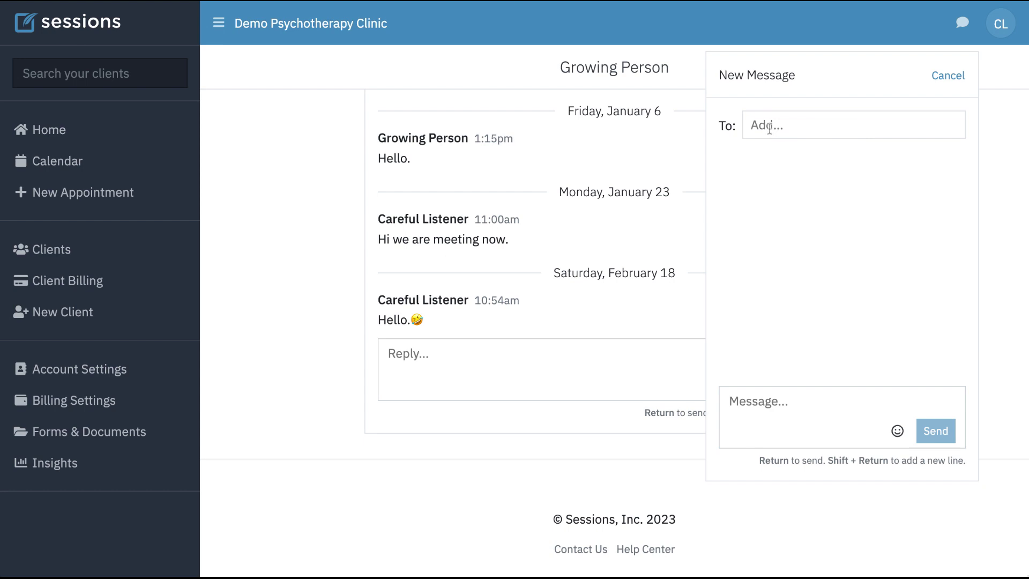
Address the new message to the colleague numbered 3 and send "Hey, I have a supervision question.".
{"action": "type", "text": "Ian"}
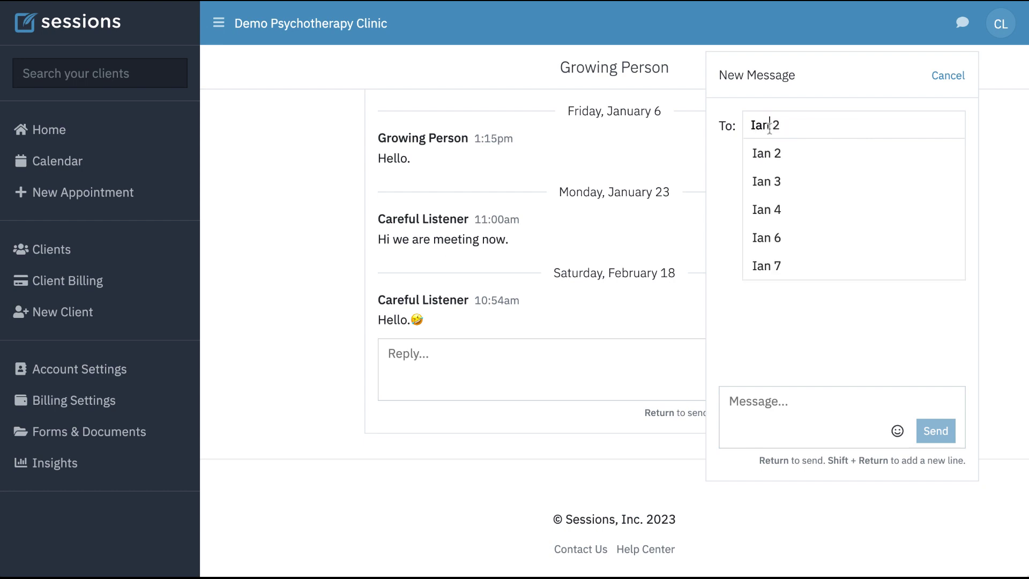
{"action": "left_click", "coordinate": [779, 184]}
{"action": "left_click", "coordinate": [754, 405]}
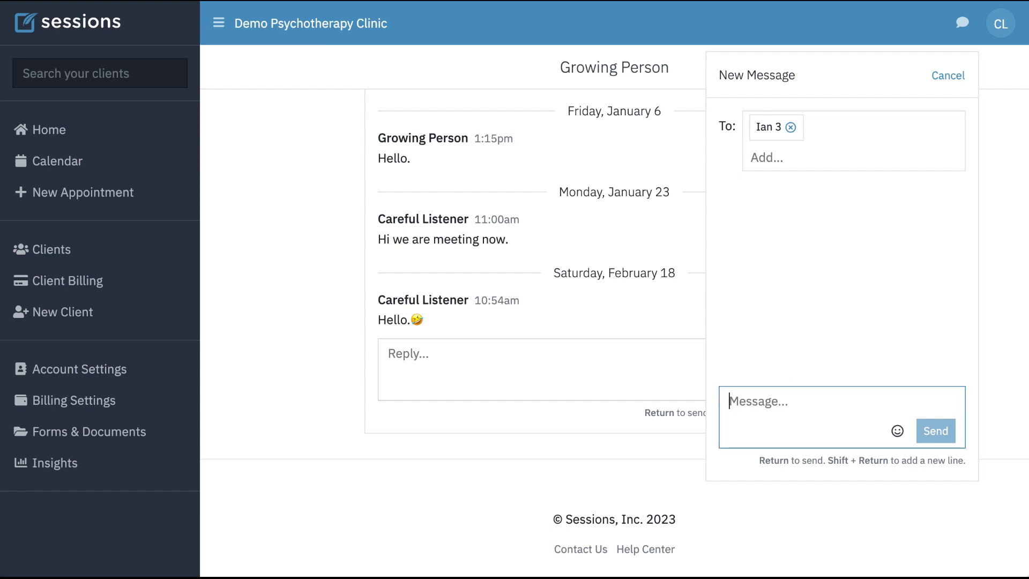
{"action": "type", "text": "Hey, I h"}
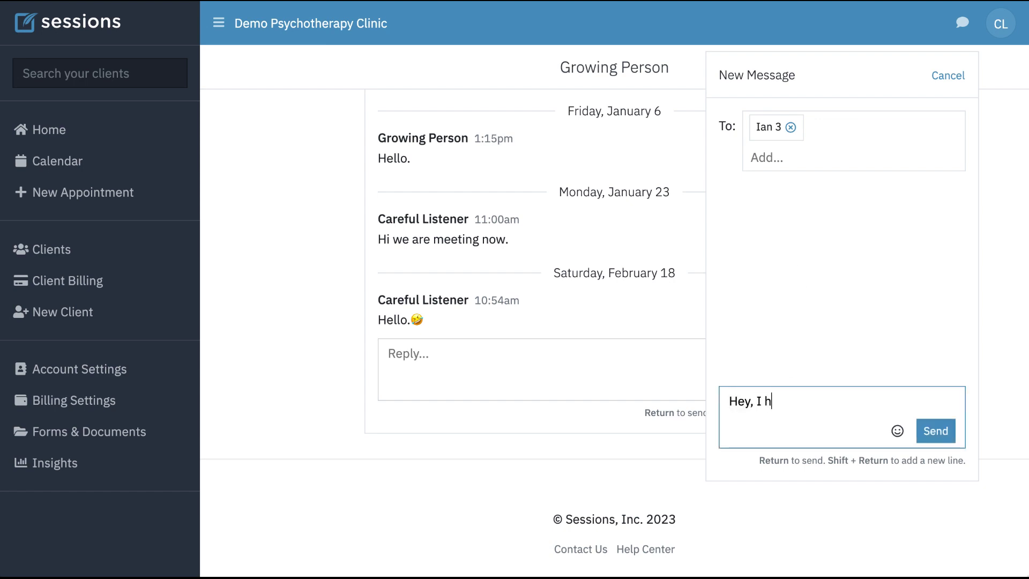
{"action": "type", "text": "ave a supervision "}
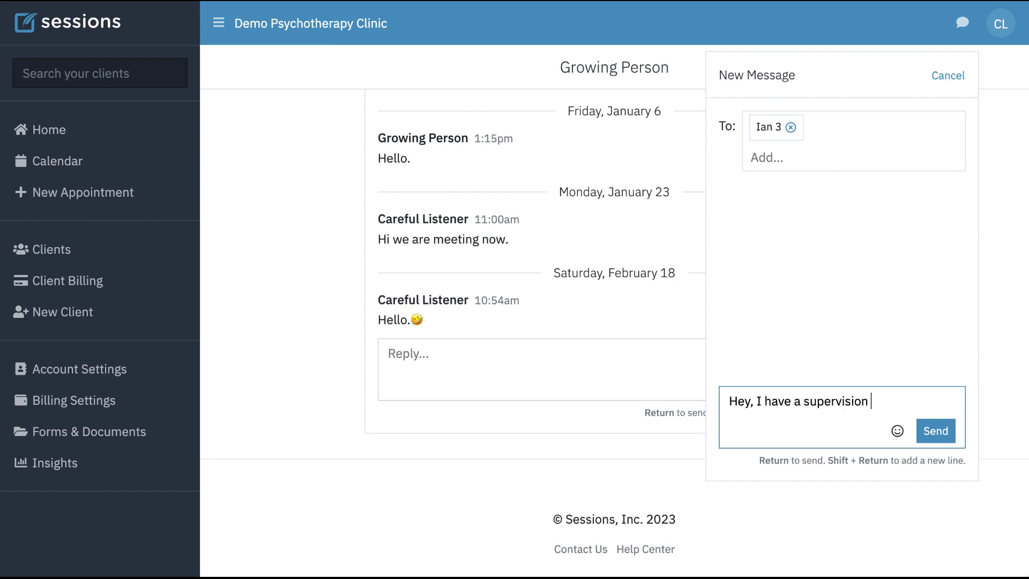
{"action": "type", "text": "questions."}
{"action": "key", "text": "BackSpace"}
{"action": "key", "text": "BackSpace"}
{"action": "left_click", "coordinate": [931, 440]}
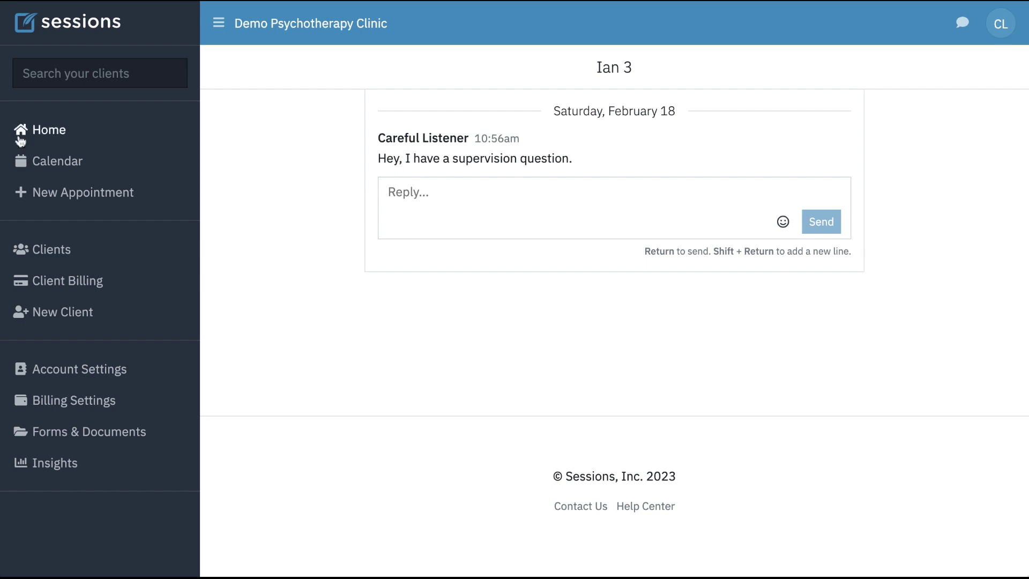
Schedule a telehealth session with a client in the calendar on Feb 23, 2023, 9:30am to 10:30am, using service 90837 - Individual Psychotherapy, 60 minutes.
{"action": "left_click", "coordinate": [63, 169]}
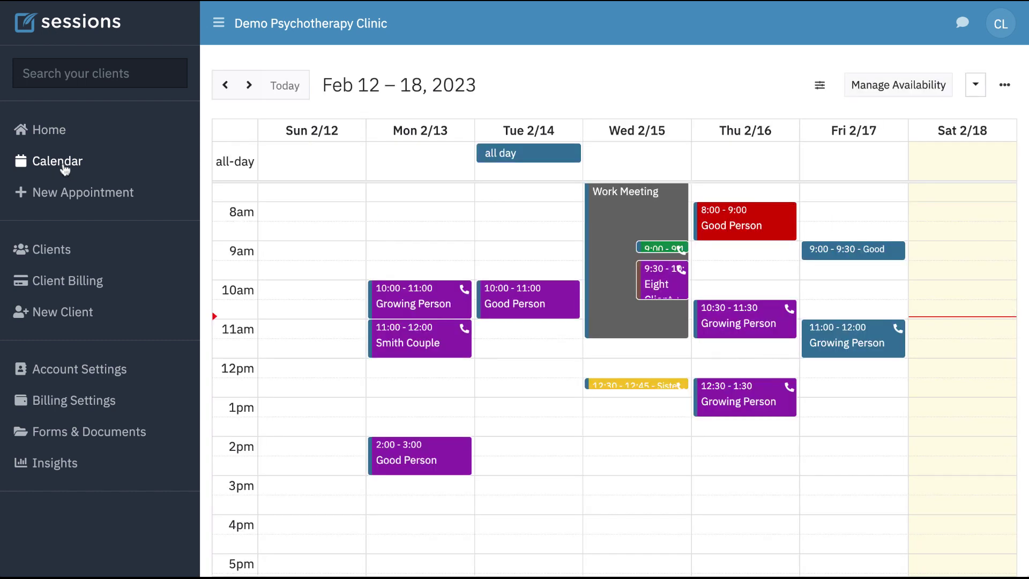
{"action": "left_click", "coordinate": [250, 86]}
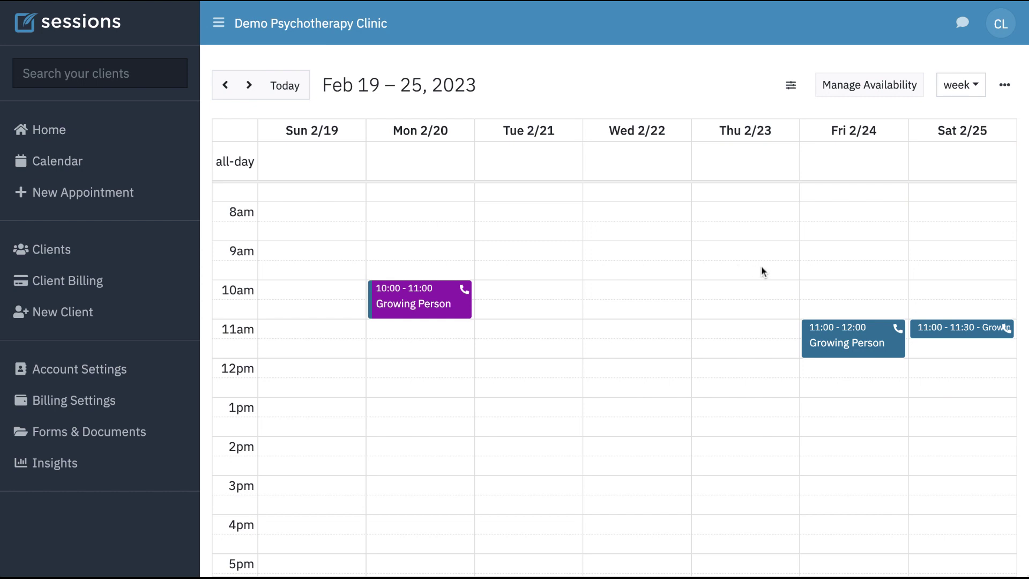
{"action": "left_click", "coordinate": [731, 272]}
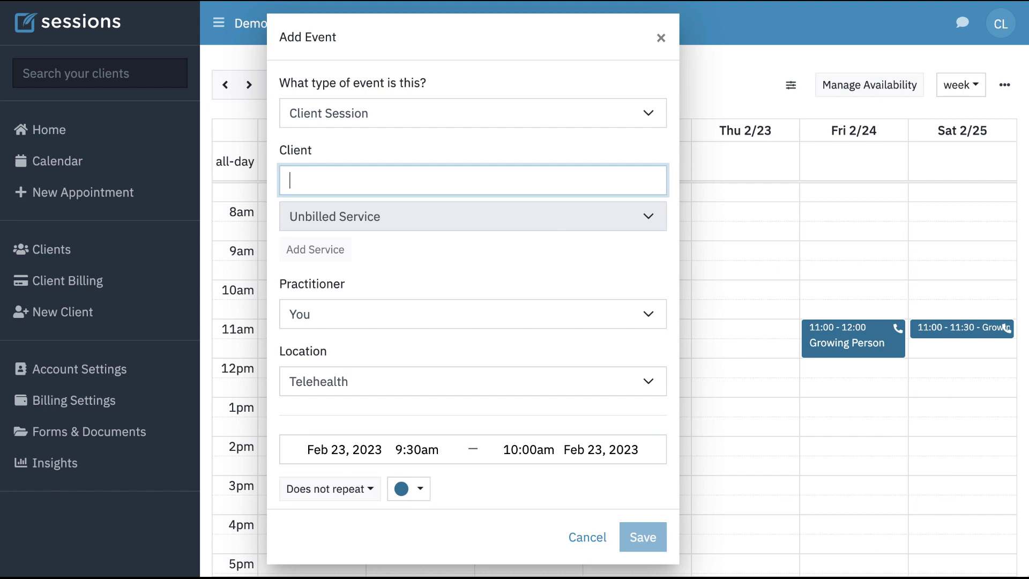
{"action": "type", "text": "Individual Person"}
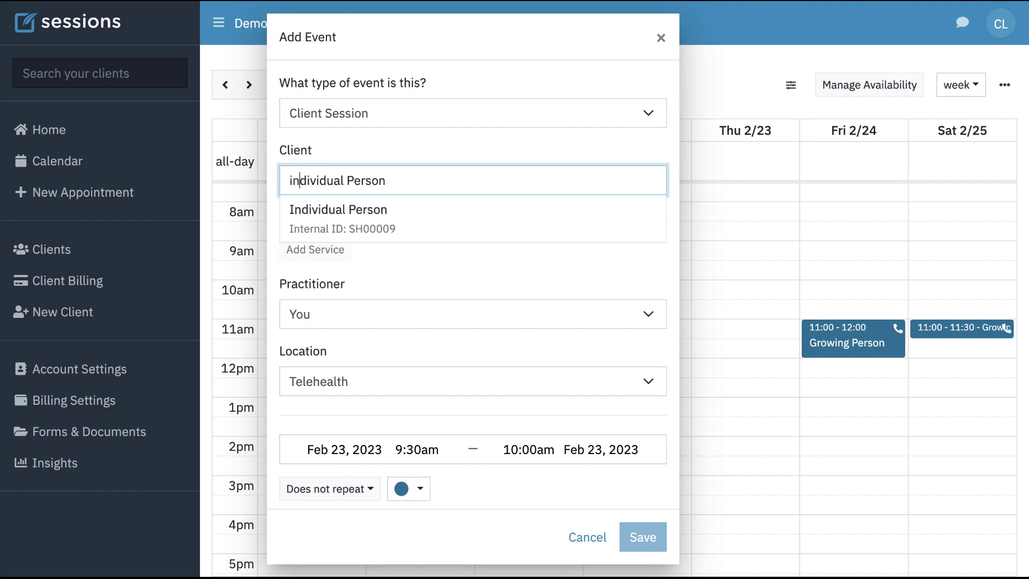
{"action": "left_click", "coordinate": [362, 212]}
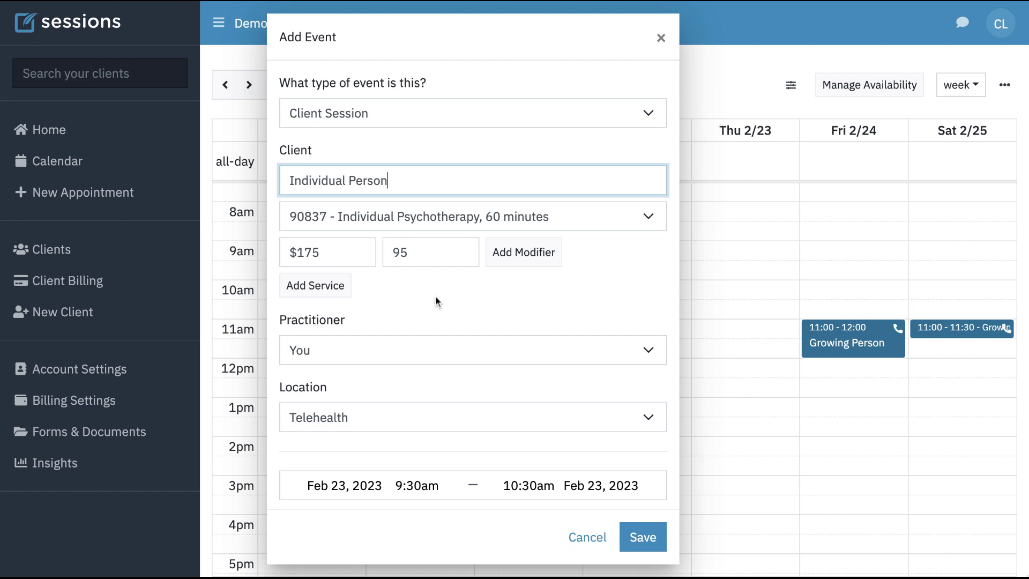
{"action": "scroll", "coordinate": [436, 298], "scroll_direction": "down", "scroll_amount": 5}
{"action": "left_click", "coordinate": [646, 537]}
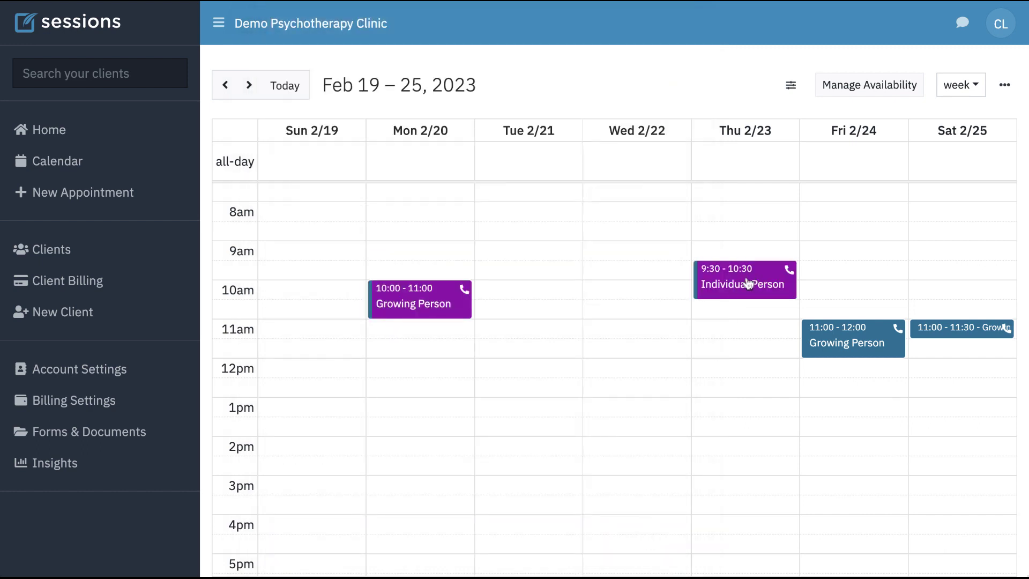
Start a new message from the calendar and address it to the client booked on Thursday 2/23 at 9:30.
{"action": "left_click", "coordinate": [962, 23]}
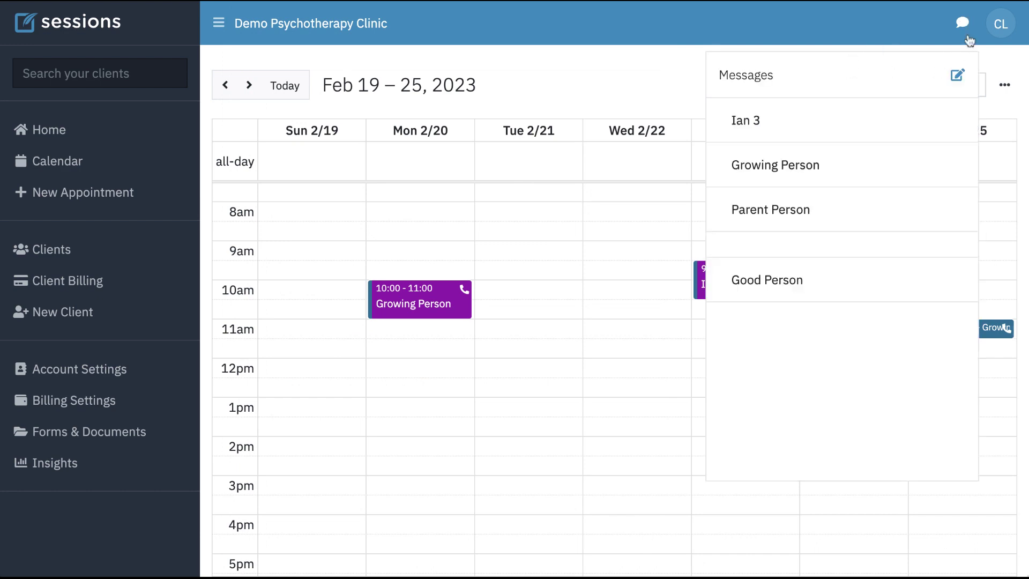
{"action": "left_click", "coordinate": [962, 24]}
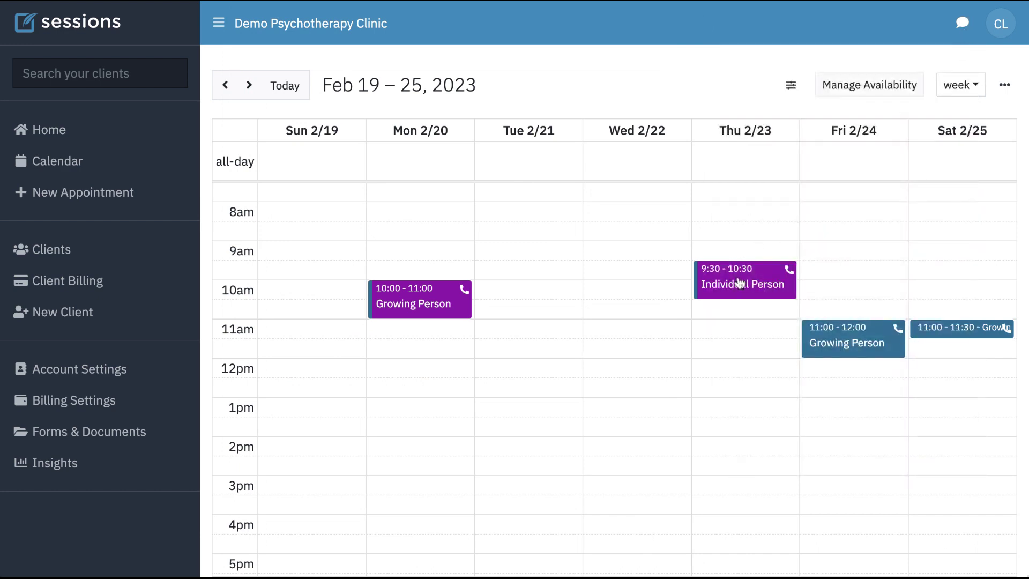
{"action": "left_click", "coordinate": [963, 24]}
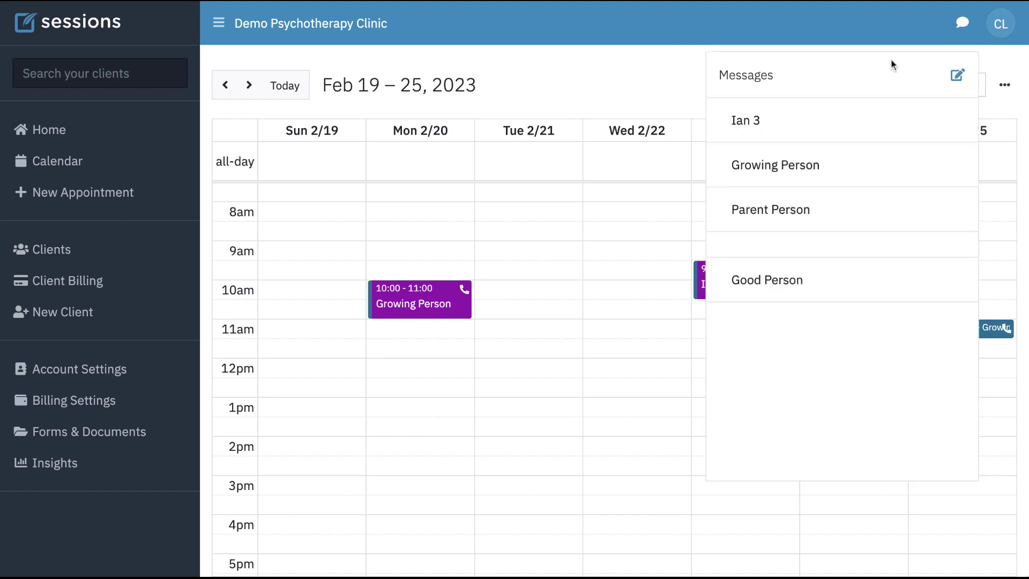
{"action": "left_click", "coordinate": [958, 77]}
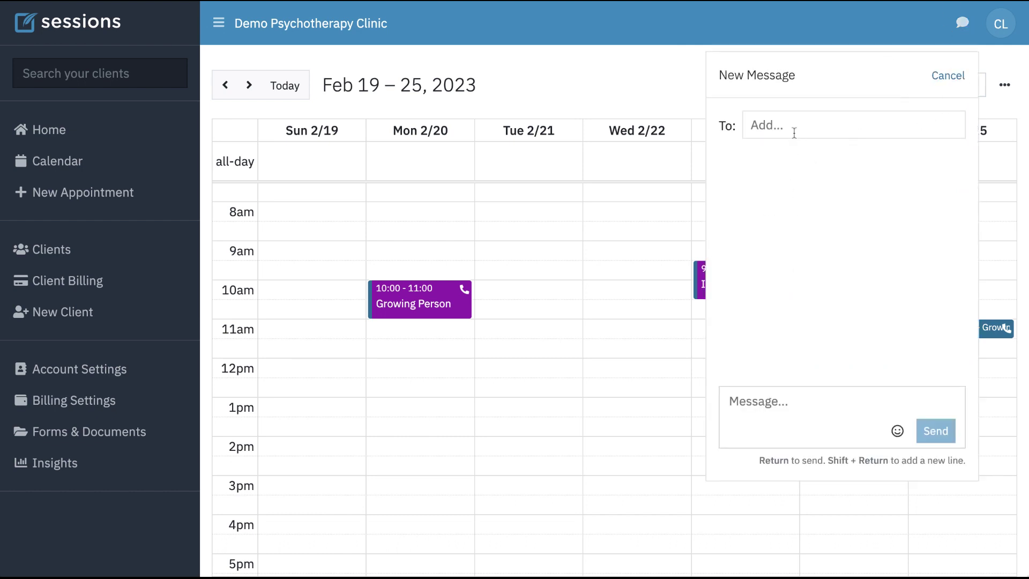
{"action": "type", "text": "Ind"}
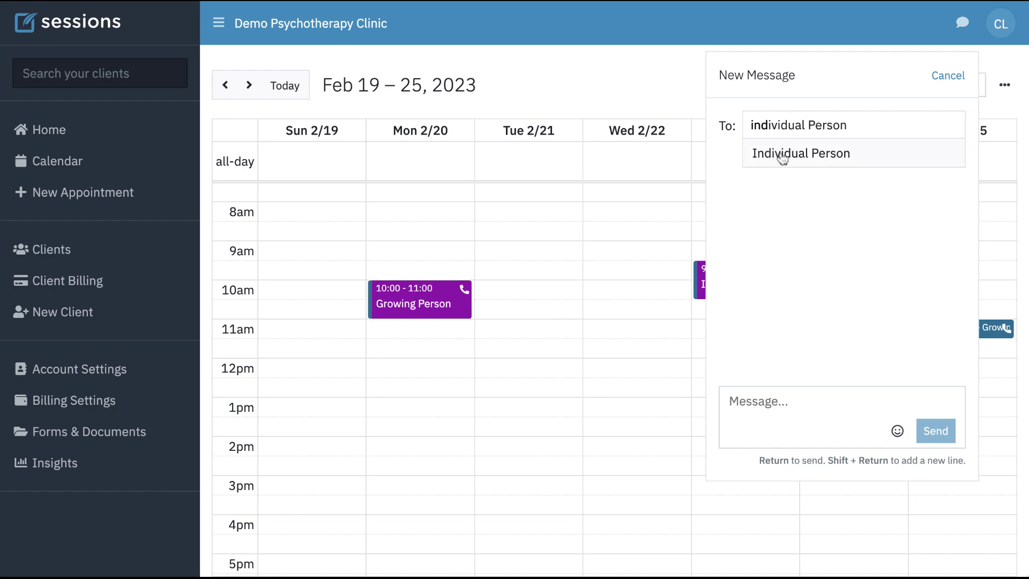
{"action": "left_click", "coordinate": [781, 154]}
Write "Your appointment is confirmed on Thursday at 9:30am." in the new message and send it.
{"action": "left_click", "coordinate": [763, 411]}
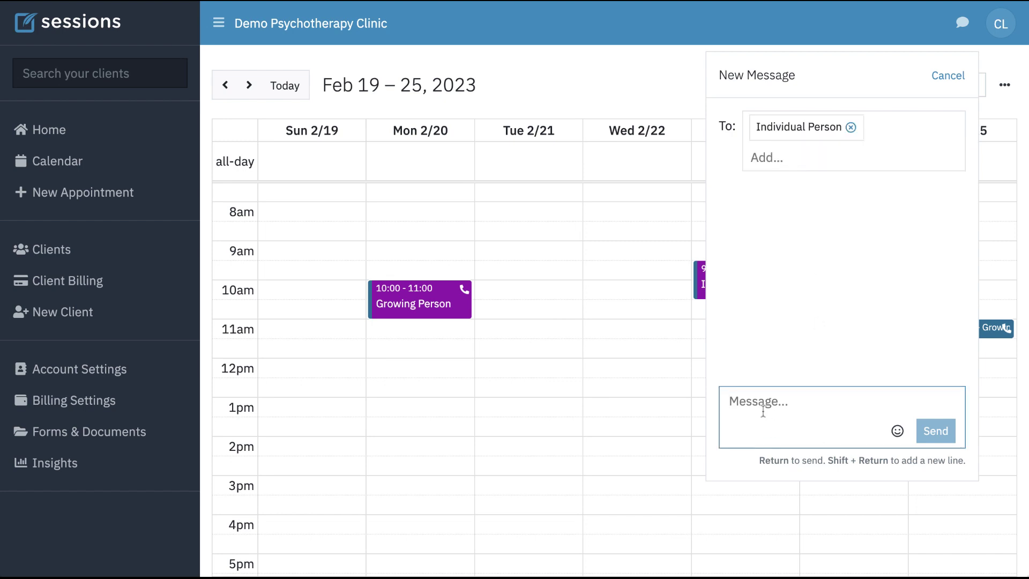
{"action": "type", "text": "Your appoi"}
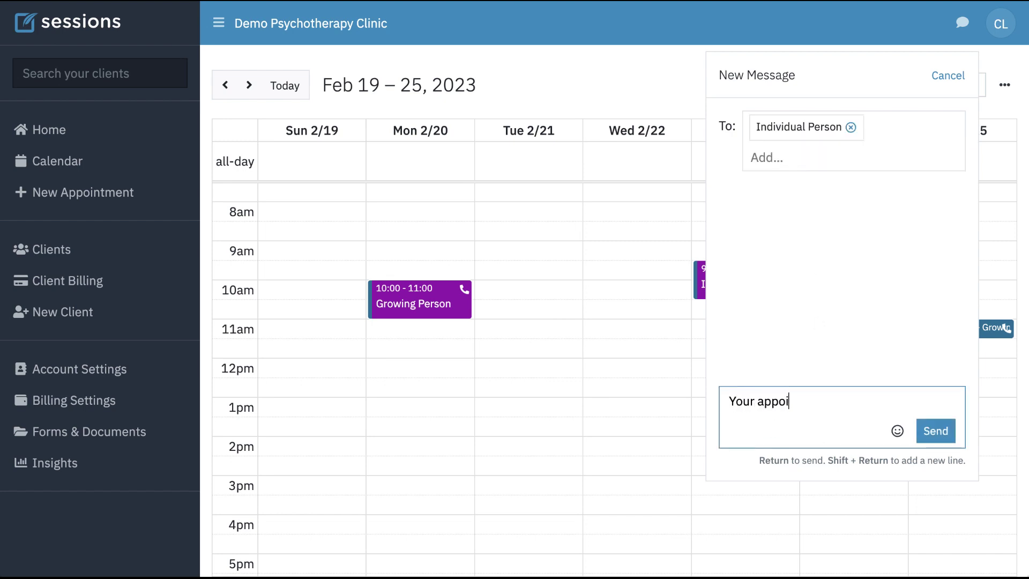
{"action": "type", "text": "ntment is confi"}
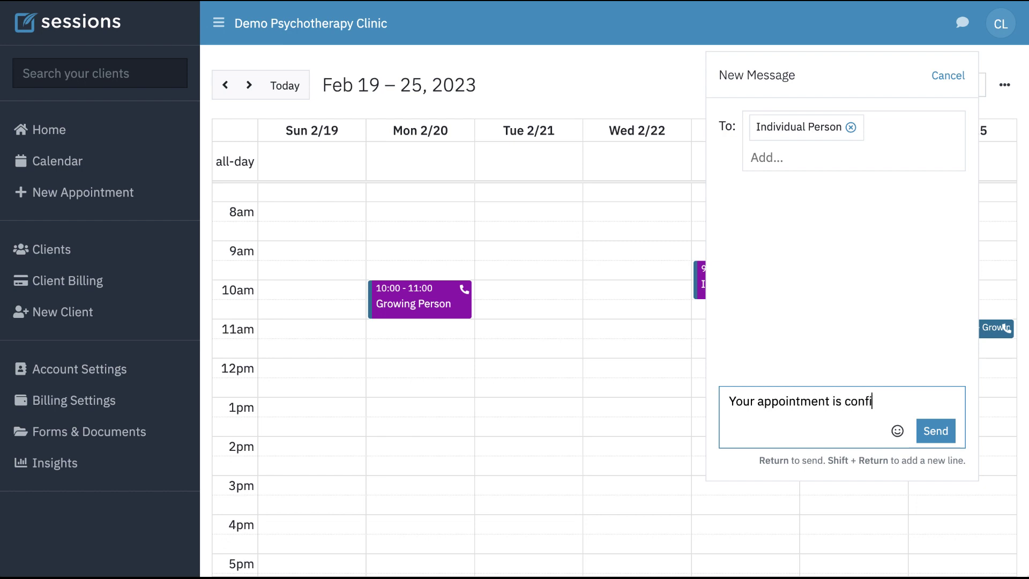
{"action": "type", "text": "rmed on Thursday"}
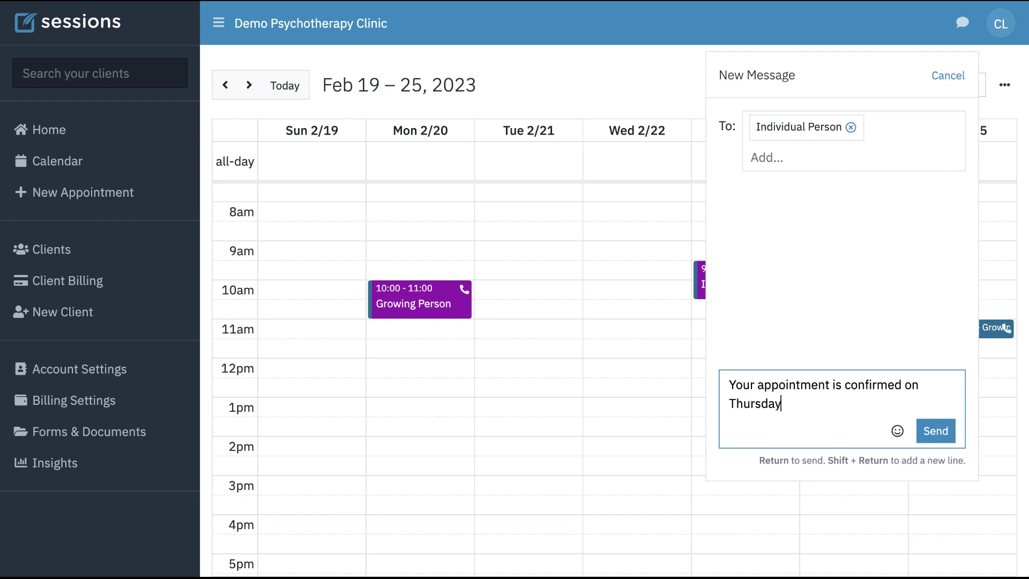
{"action": "type", "text": " at 9:30am."}
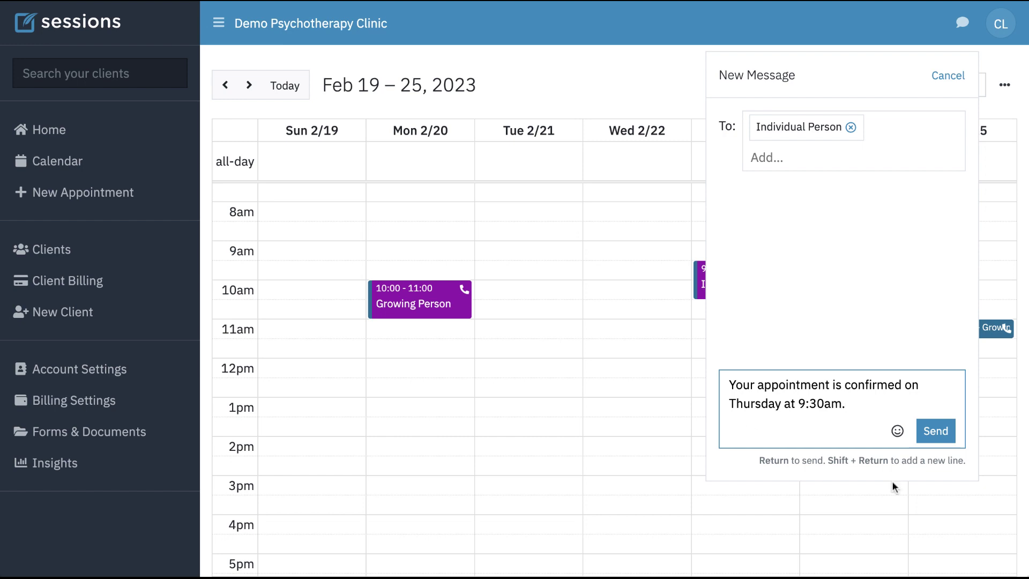
{"action": "left_click", "coordinate": [935, 435]}
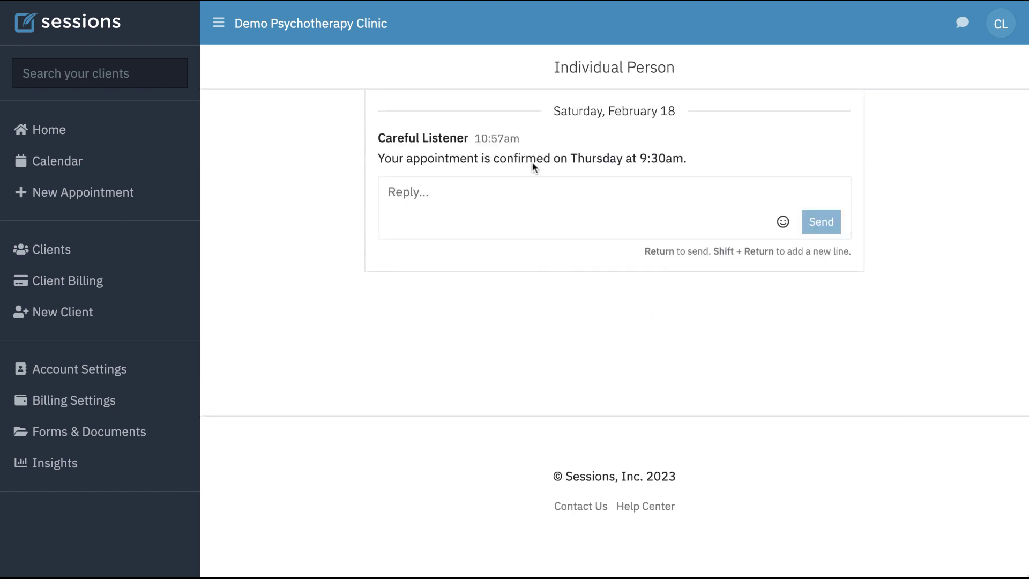